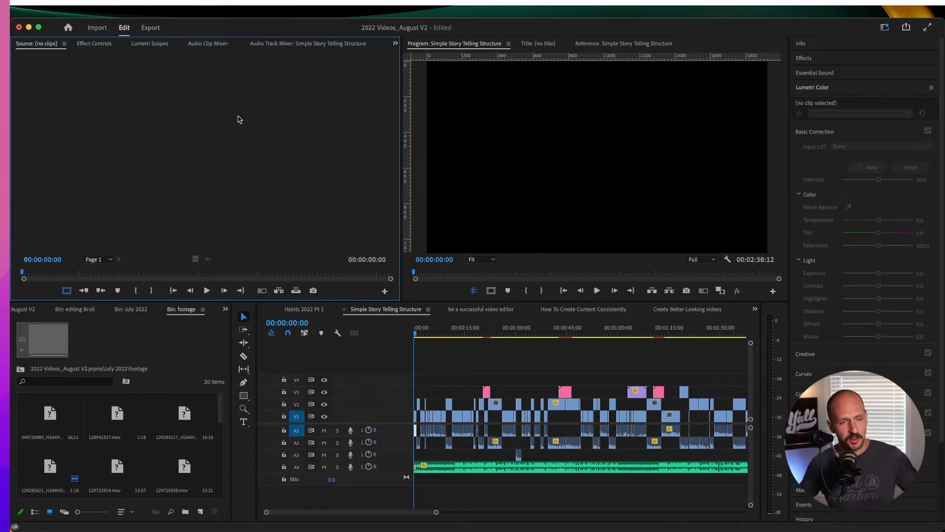
# Check the video editor's version information.
pyautogui.click(64, 9)
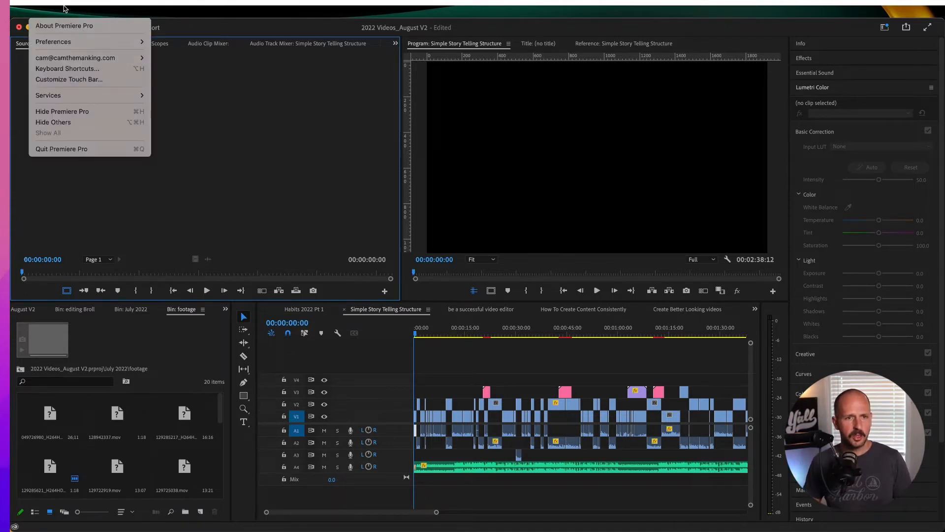
pyautogui.click(77, 26)
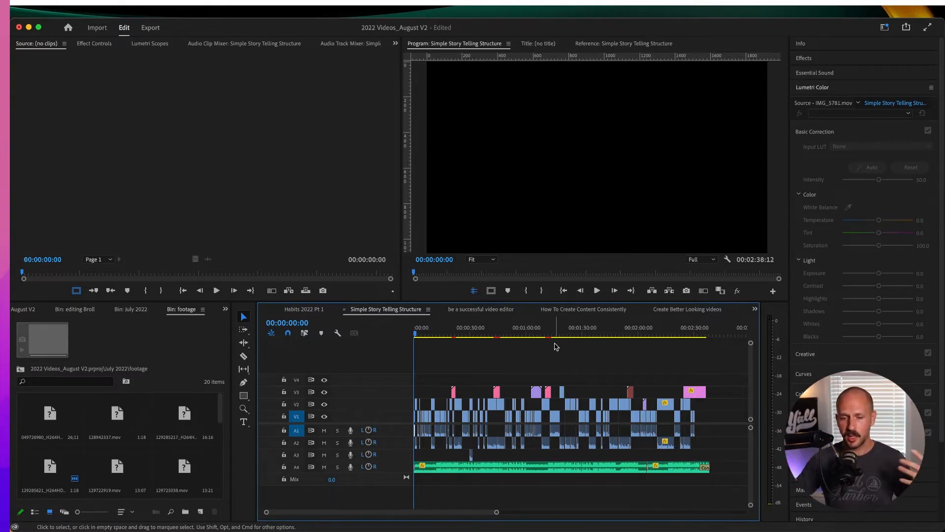
# Move the playhead to 00:00:22:28 in the Simple Story Telling Structure sequence and show the Text panel.
pyautogui.click(495, 334)
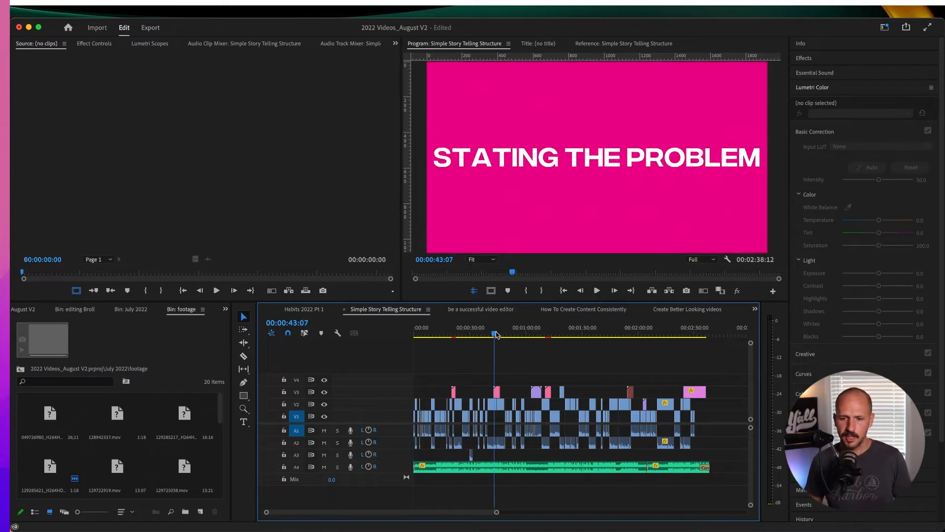
pyautogui.moveTo(494, 333); pyautogui.dragTo(457, 335)
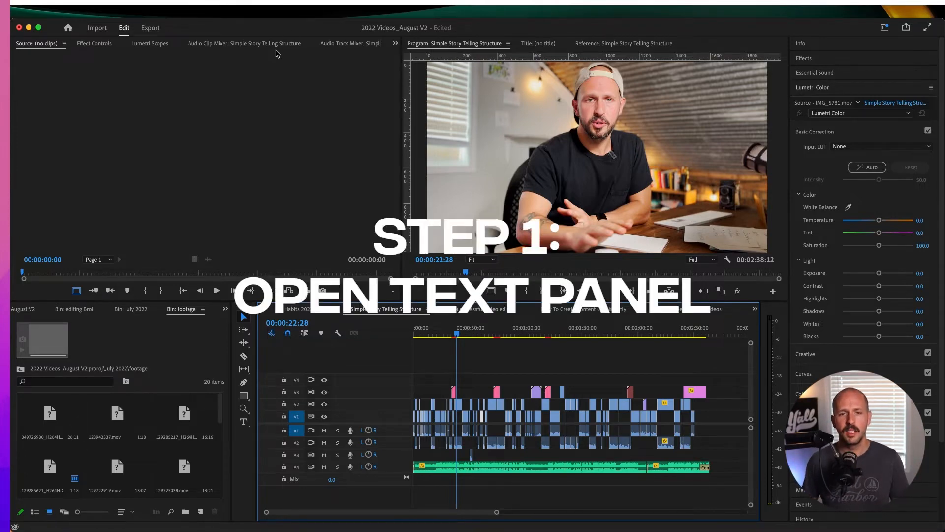
pyautogui.click(324, 8)
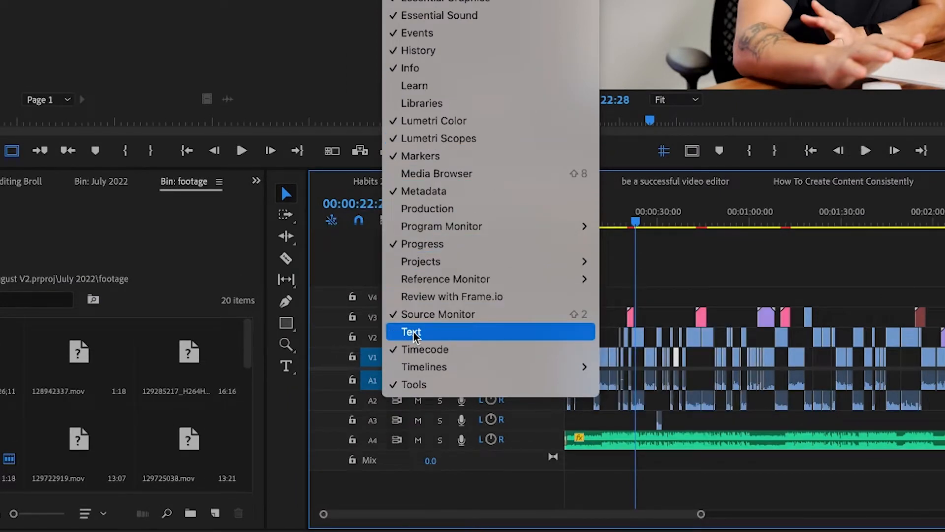
pyautogui.click(412, 333)
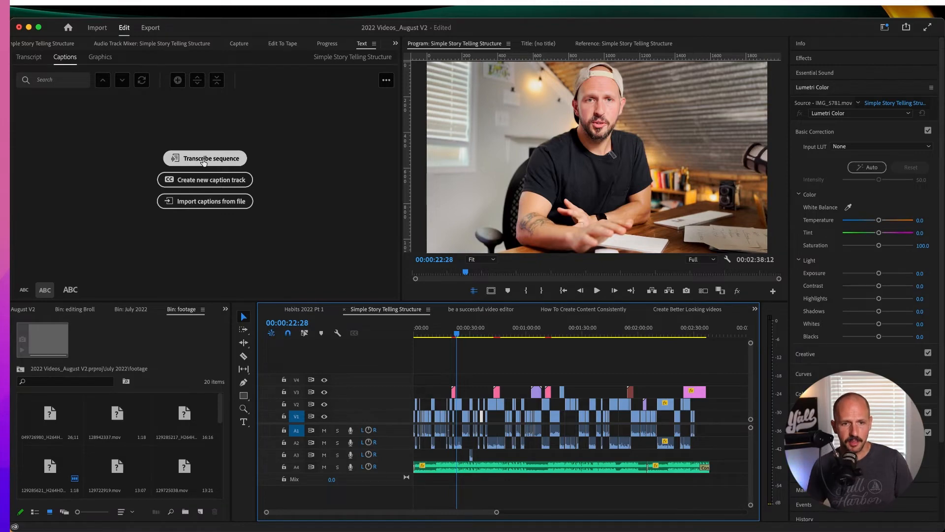
# Transcribe the Simple Story Telling Structure sequence with language English and audio analysis on the Mix track.
pyautogui.click(204, 163)
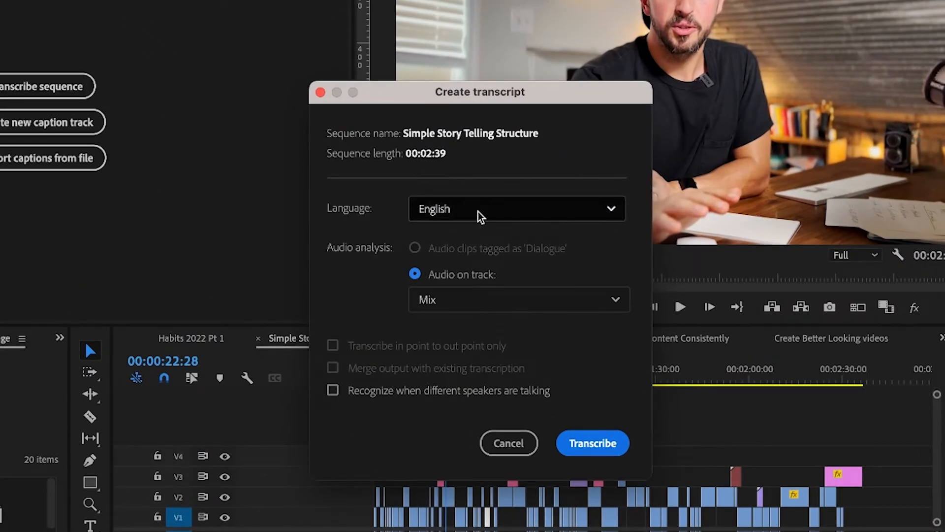
pyautogui.click(496, 211)
pyautogui.click(518, 187)
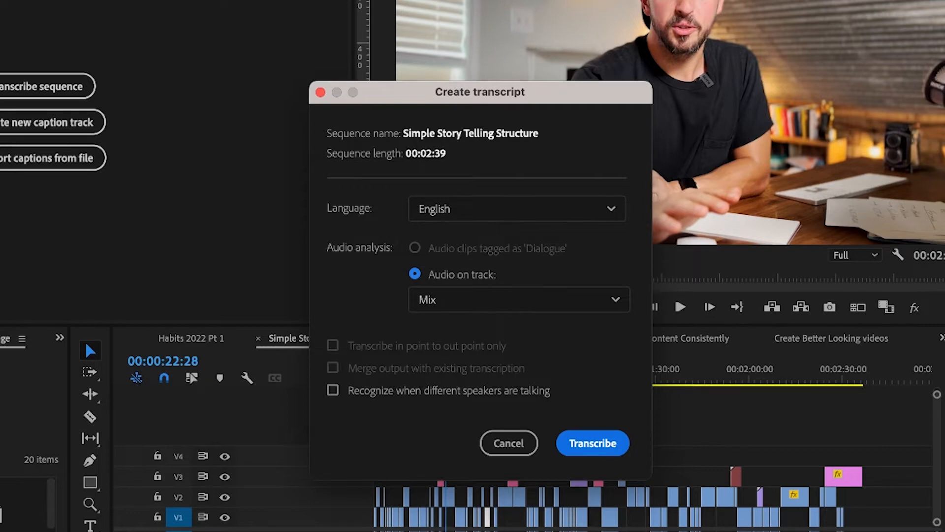
pyautogui.click(586, 300)
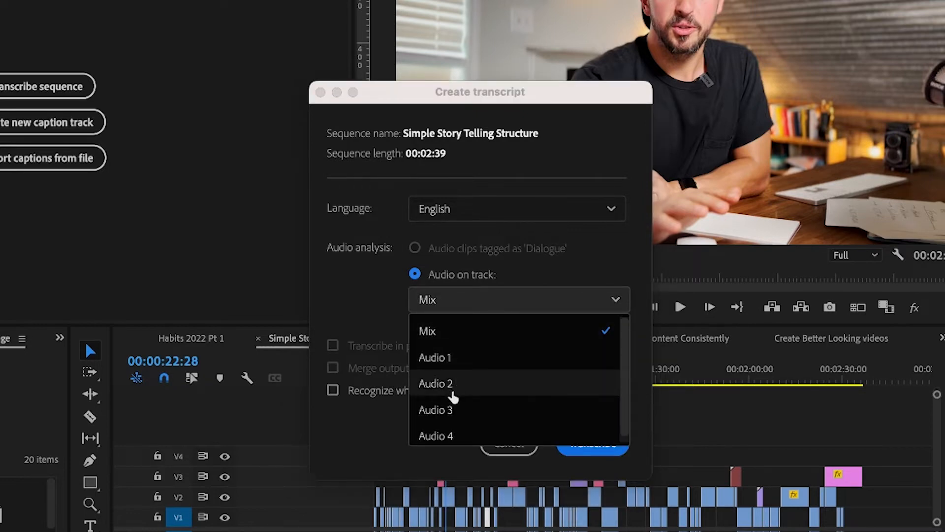
pyautogui.click(544, 280)
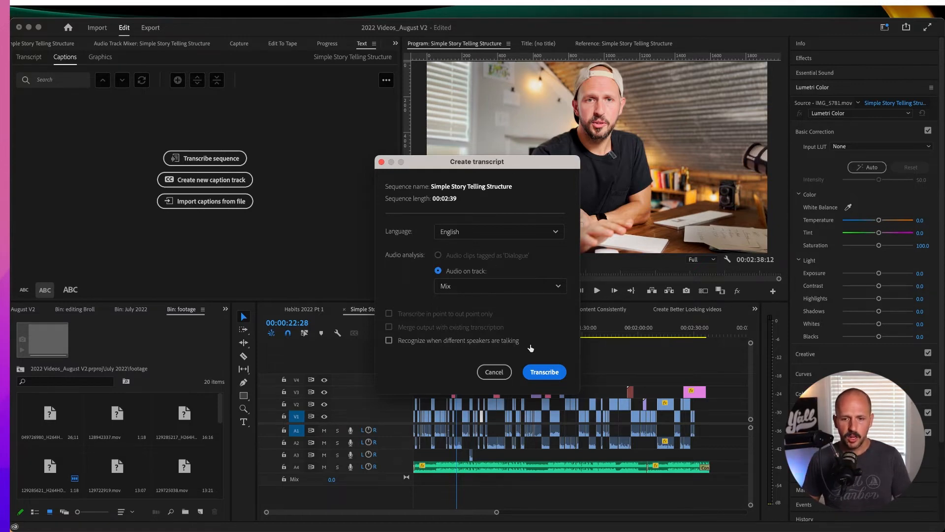
pyautogui.click(539, 373)
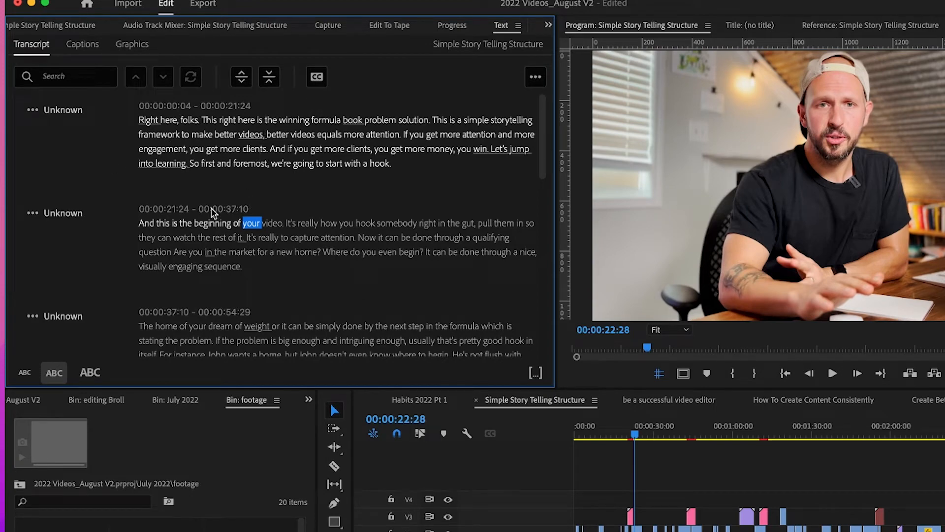
# Look at the Captions and Graphics views of the text tools, and read through the transcript to its end.
pyautogui.click(83, 45)
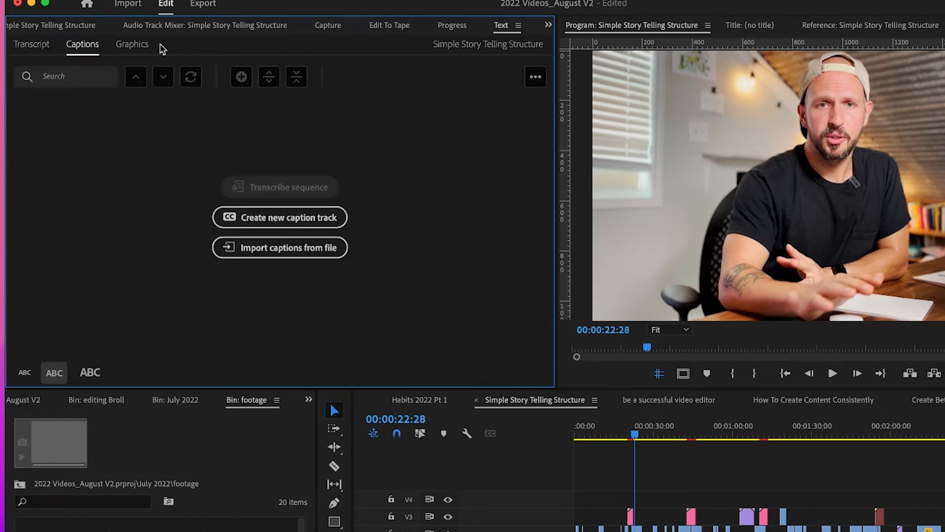
pyautogui.click(135, 45)
pyautogui.click(92, 52)
pyautogui.click(32, 43)
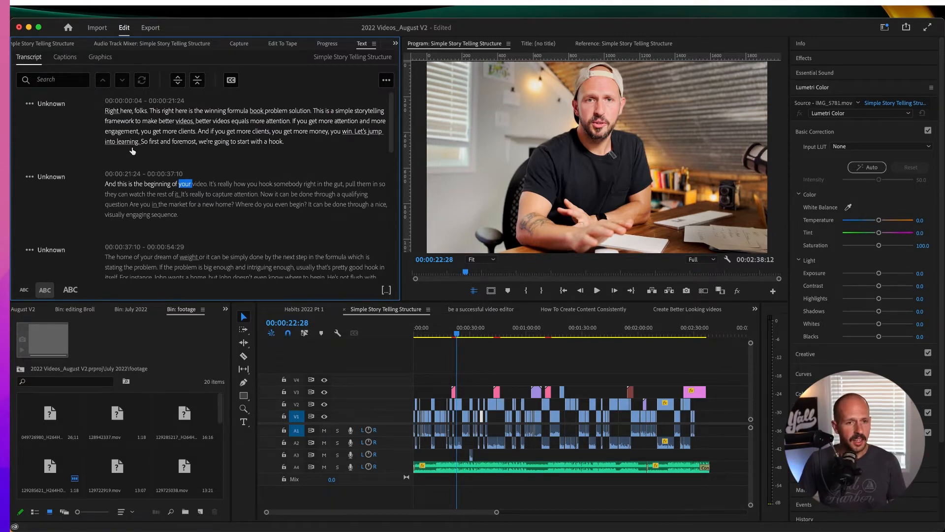
pyautogui.scroll(-2, 187, 150)
pyautogui.scroll(2, 185, 148)
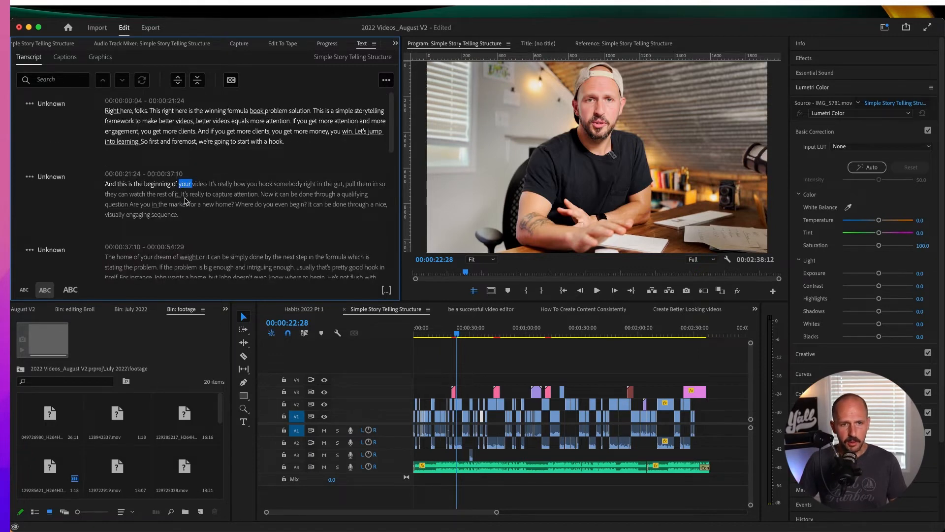
pyautogui.scroll(-12, 185, 200)
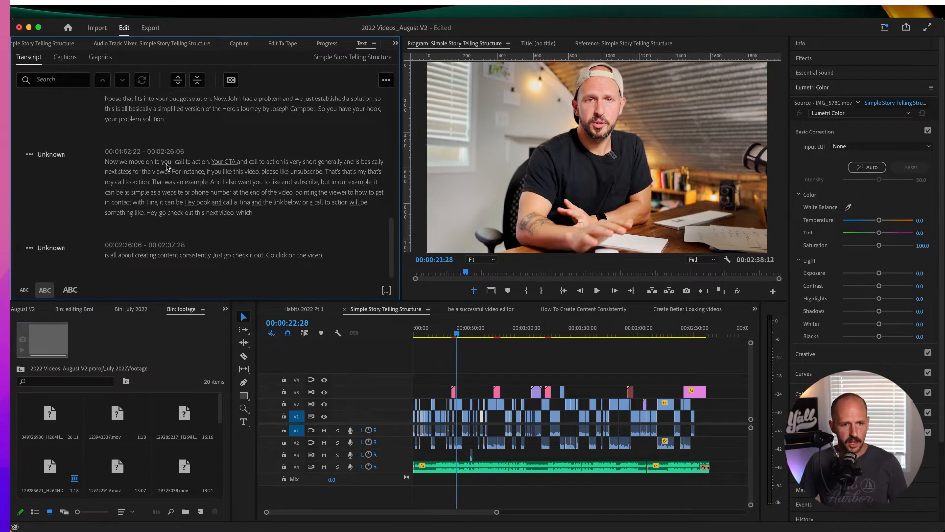
# Compare transcript and timeline by jumping to the word "action" in the call-to-action passage and to about 00:01:34 and 00:01:00.
pyautogui.click(199, 161)
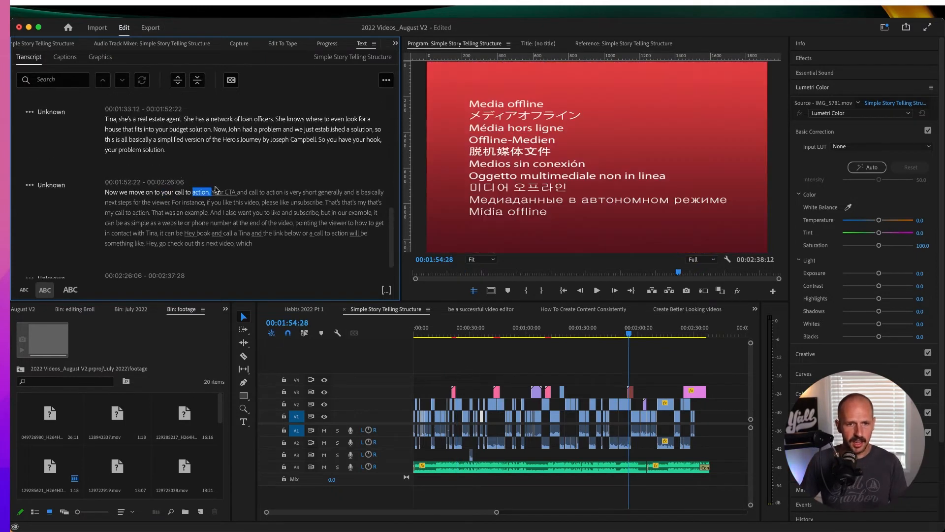
pyautogui.click(589, 333)
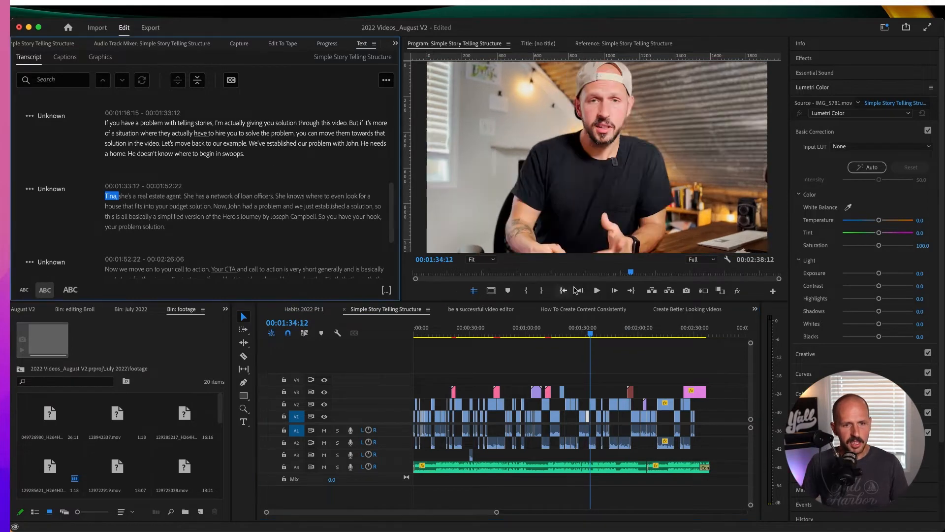
pyautogui.click(526, 334)
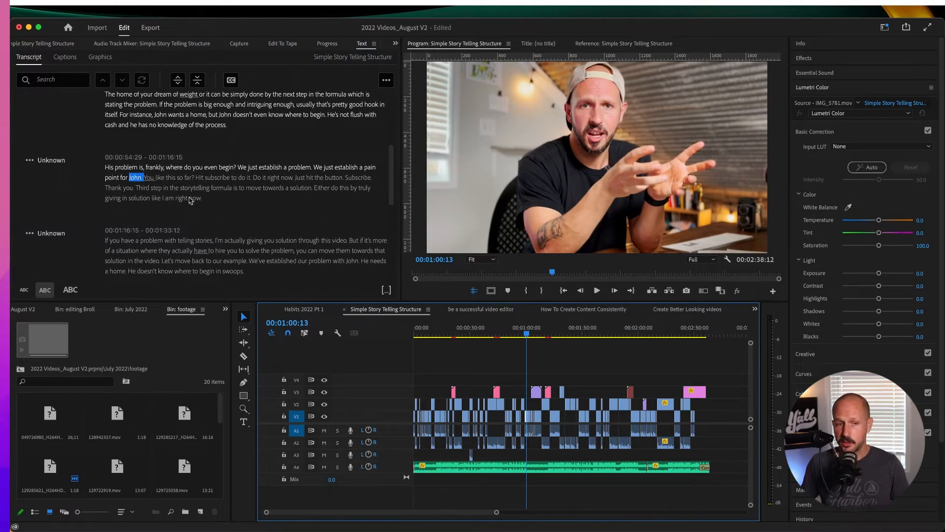
pyautogui.scroll(-5, 129, 174)
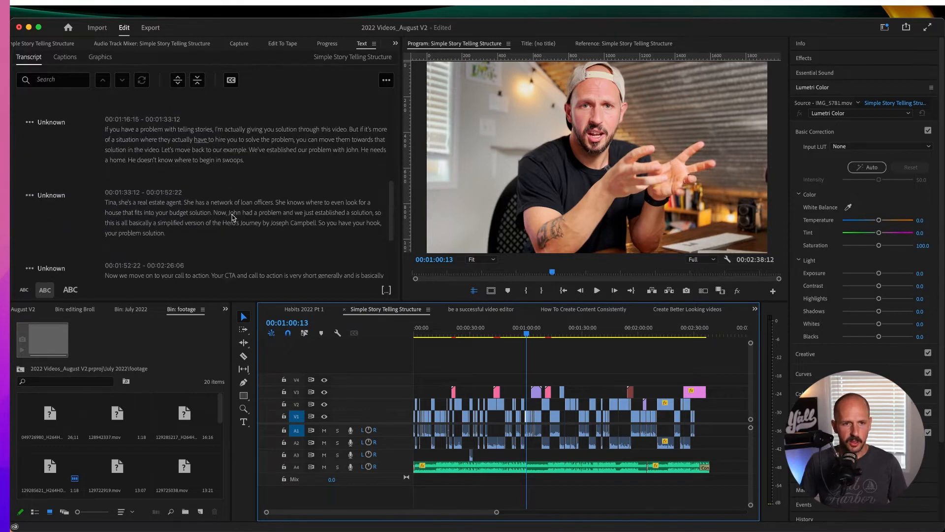
# Scrub through the 00:01:33:12 transcript passage and place the playhead at 00:01:49:13, on the last word of its Hero's Journey sentence.
pyautogui.click(40, 82)
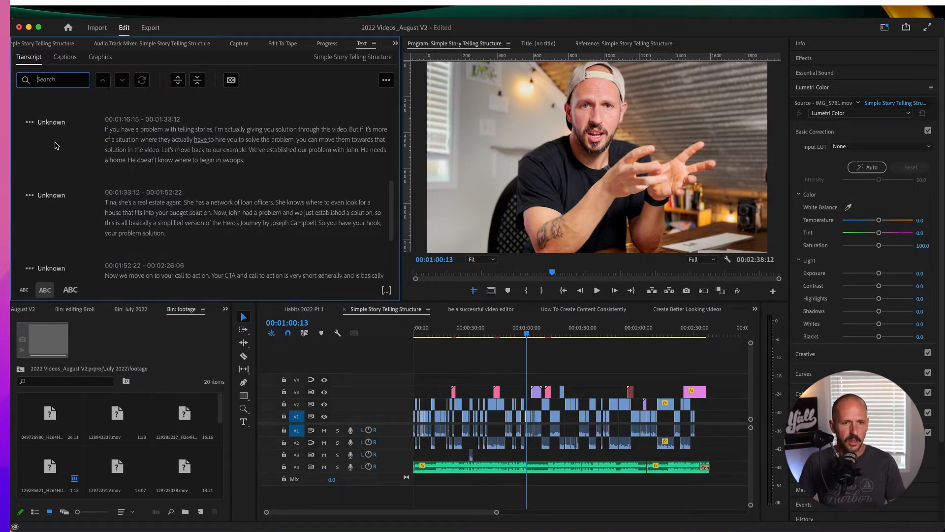
pyautogui.click(176, 204)
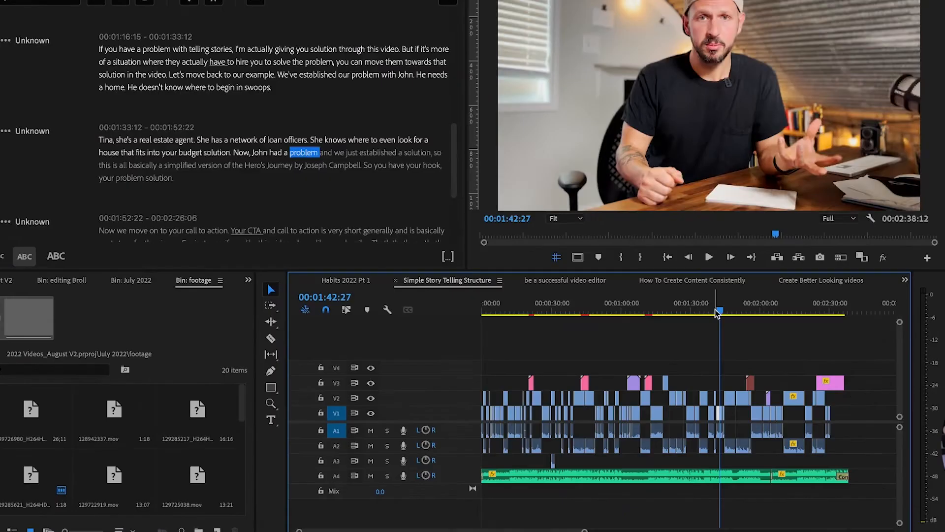
pyautogui.moveTo(604, 334); pyautogui.dragTo(609, 334)
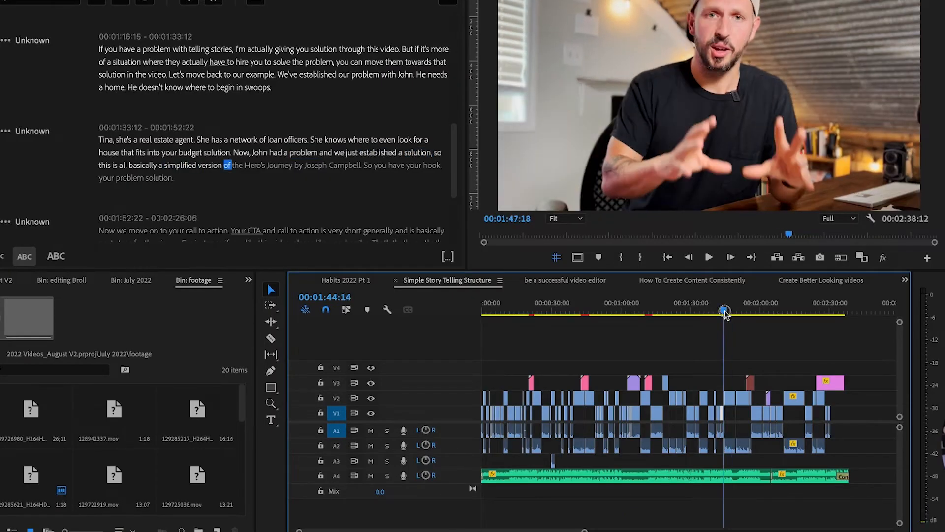
pyautogui.moveTo(724, 312); pyautogui.dragTo(726, 314)
pyautogui.click(319, 167)
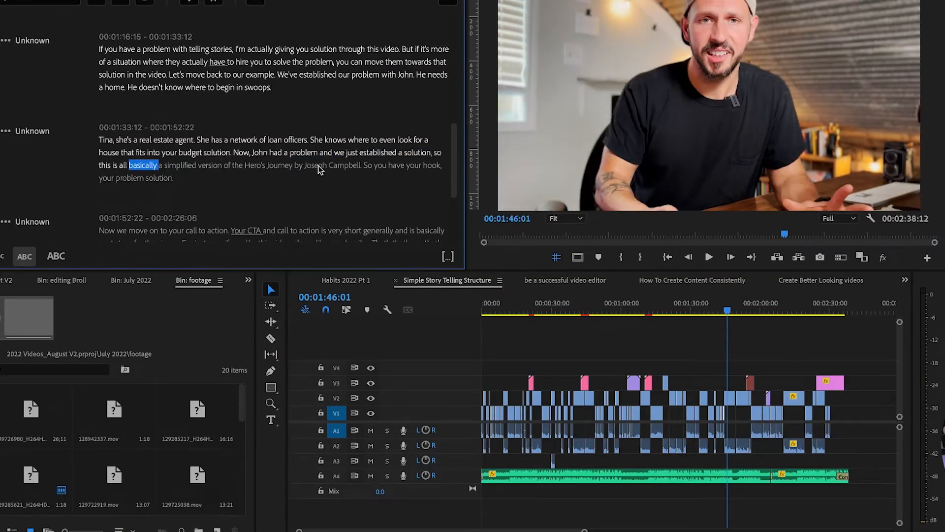
pyautogui.click(335, 166)
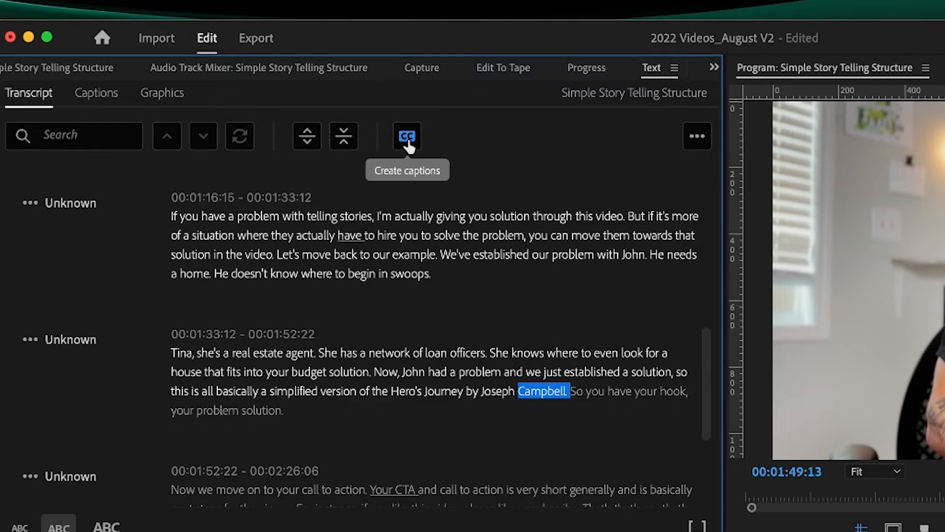
# Open the settings for creating captions from the sequence transcript and review the available caption presets, formats and styles.
pyautogui.click(407, 138)
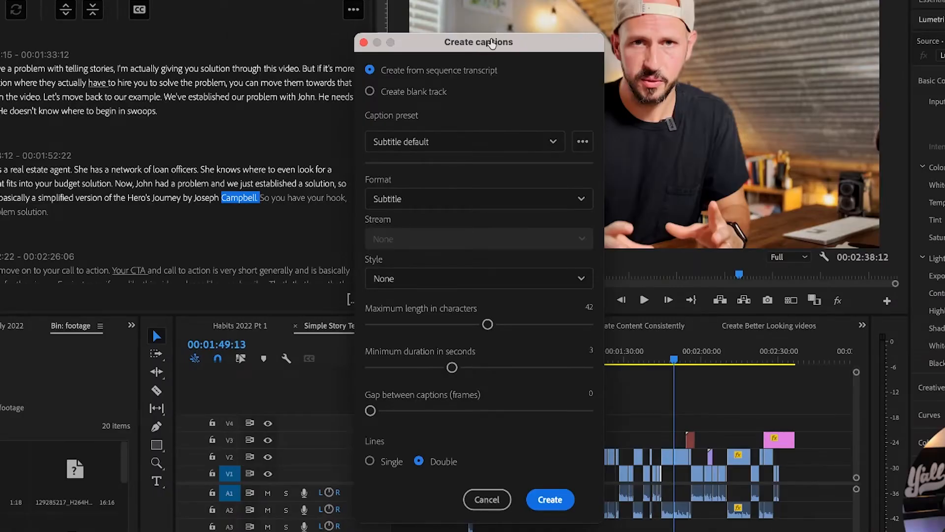
pyautogui.moveTo(491, 43); pyautogui.dragTo(487, 2)
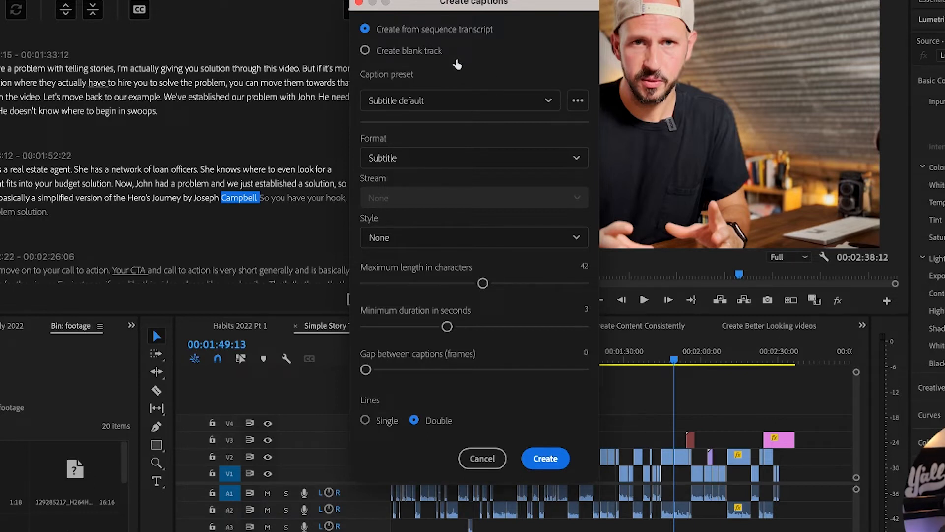
pyautogui.click(479, 108)
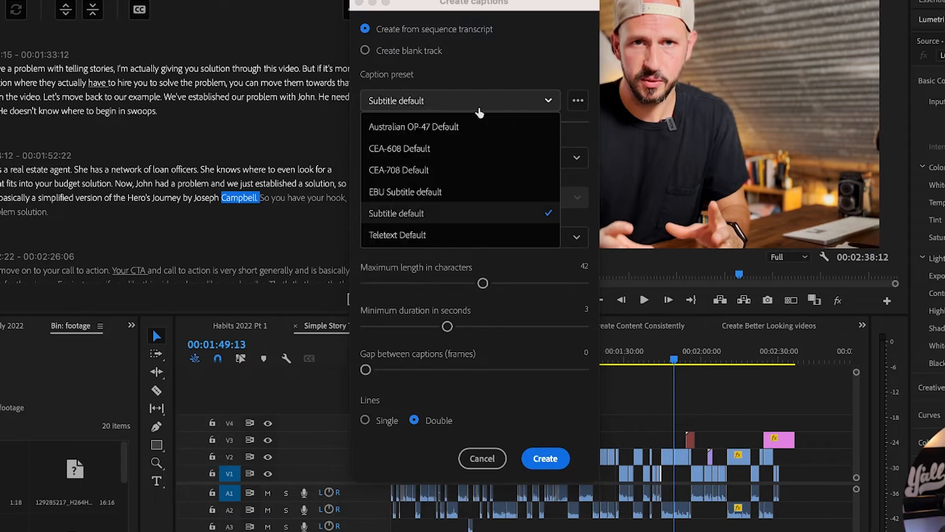
pyautogui.click(489, 66)
pyautogui.click(494, 155)
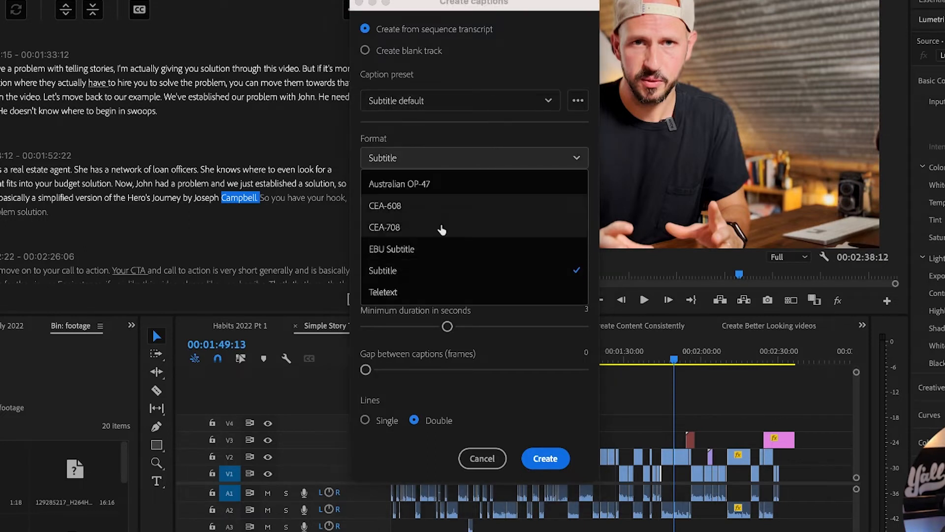
pyautogui.click(488, 134)
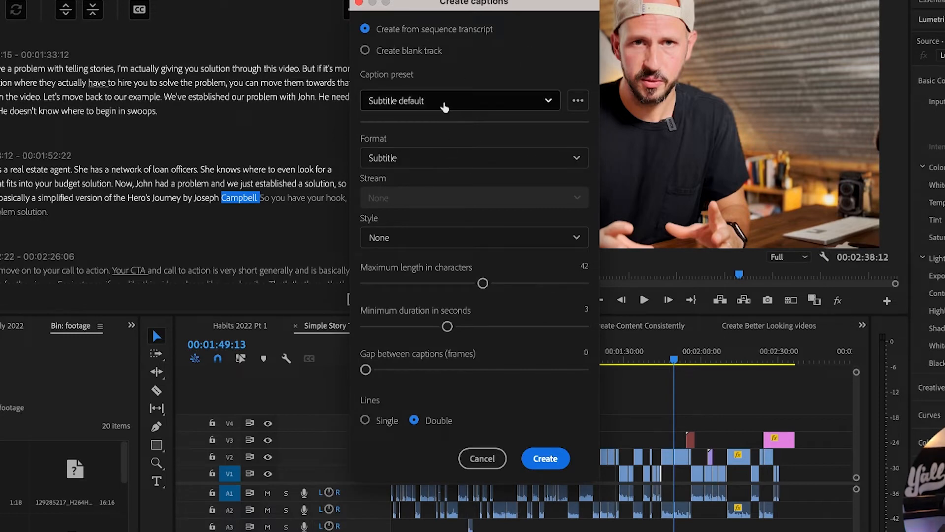
pyautogui.click(504, 98)
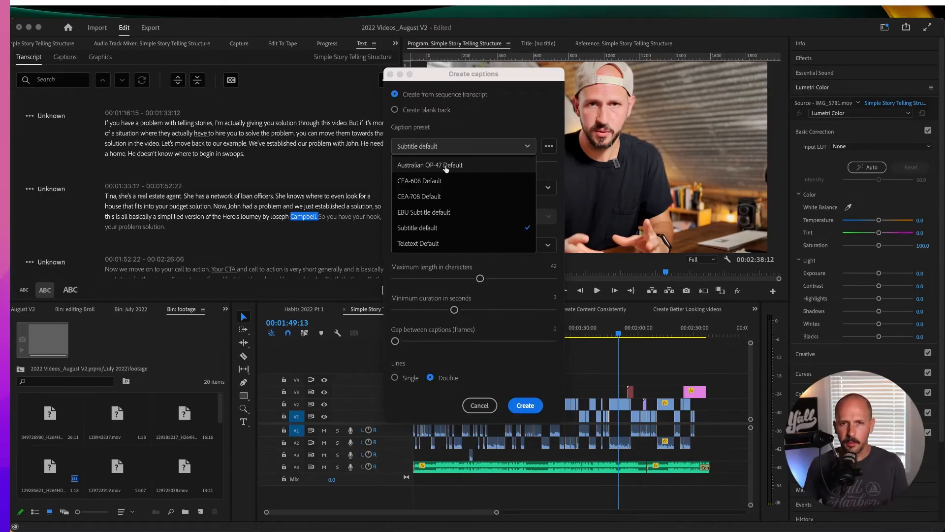
pyautogui.click(473, 143)
pyautogui.click(428, 245)
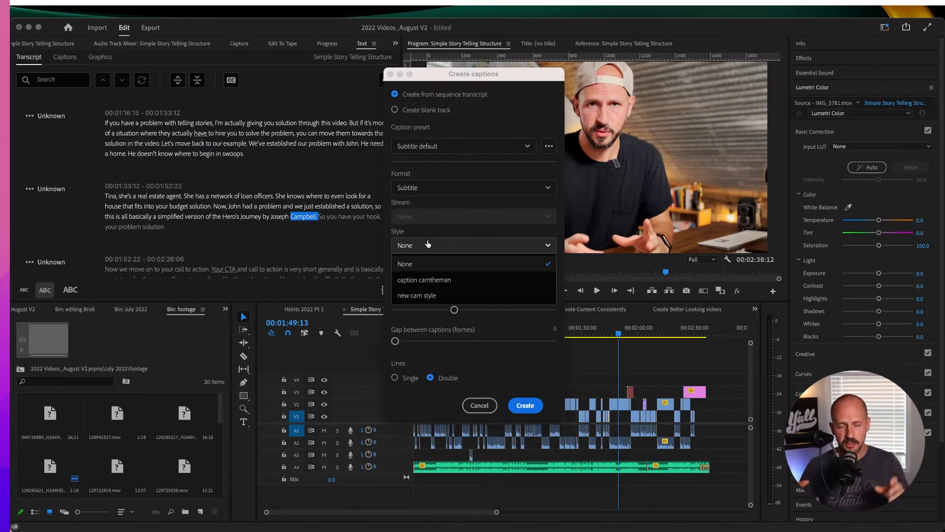
pyautogui.click(446, 235)
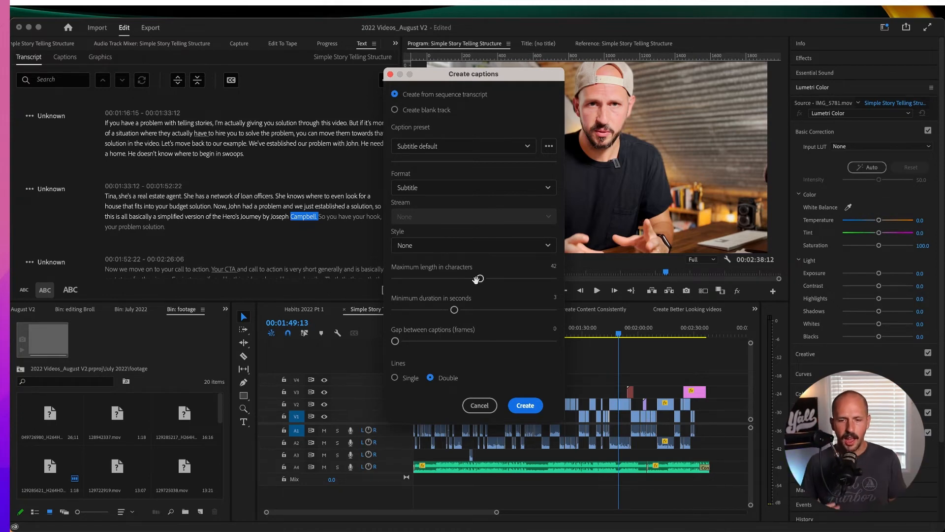
# Try a maximum length of 24 characters, then create double-line Subtitle captions from the transcript with the maximum set to 42.
pyautogui.moveTo(478, 279); pyautogui.dragTo(433, 288)
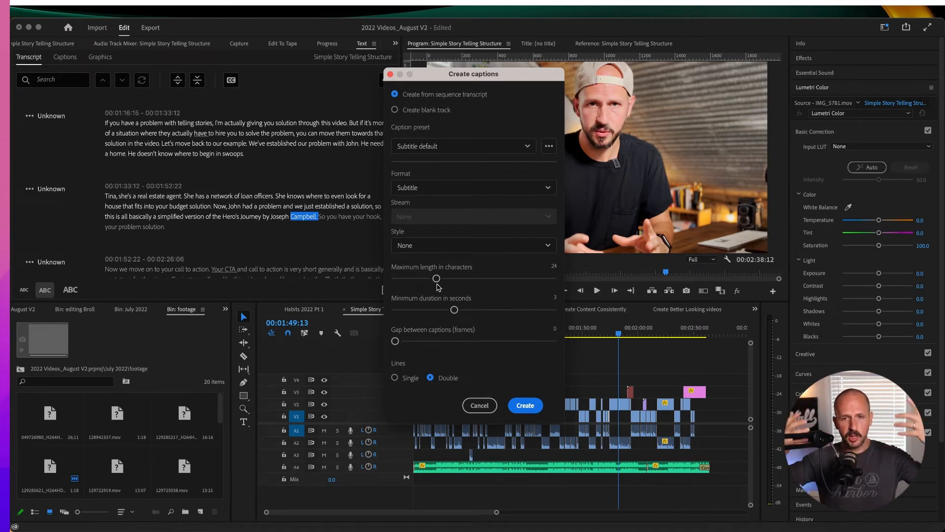
pyautogui.moveTo(437, 278); pyautogui.dragTo(480, 278)
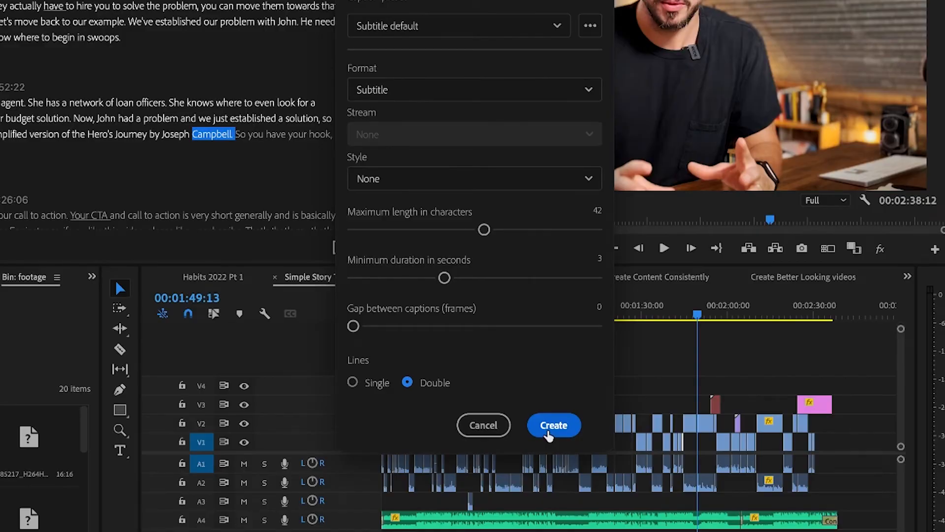
pyautogui.click(552, 426)
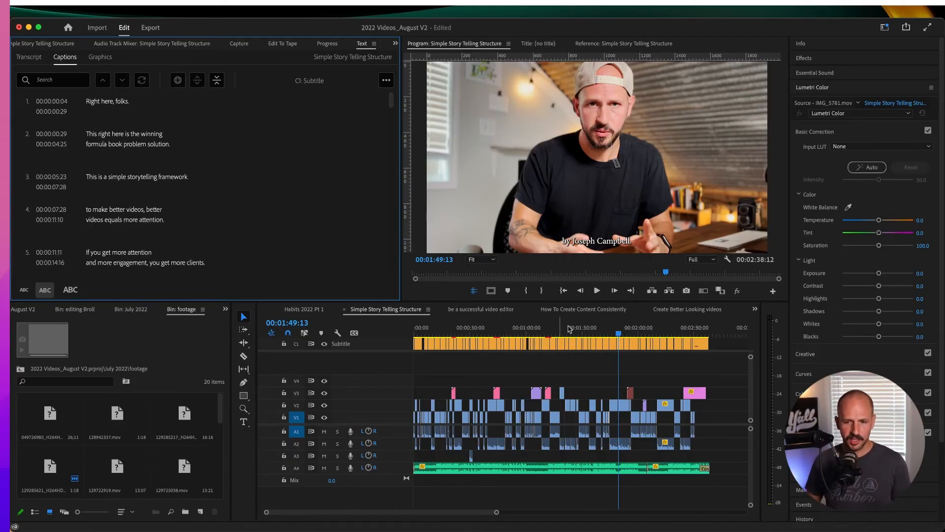
# Inspect the opening captions on the timeline up to 00:00:09:17 and select the "to make better videos" caption there.
pyautogui.moveTo(595, 327); pyautogui.dragTo(422, 333)
pyautogui.press('z')
pyautogui.click(425, 347)
pyautogui.click(425, 347)
pyautogui.press('v')
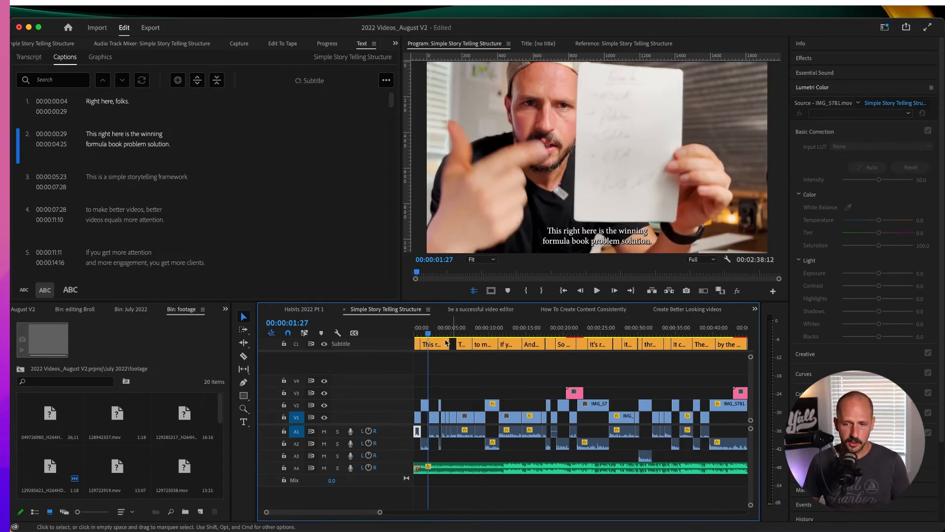
pyautogui.moveTo(428, 333); pyautogui.dragTo(486, 336)
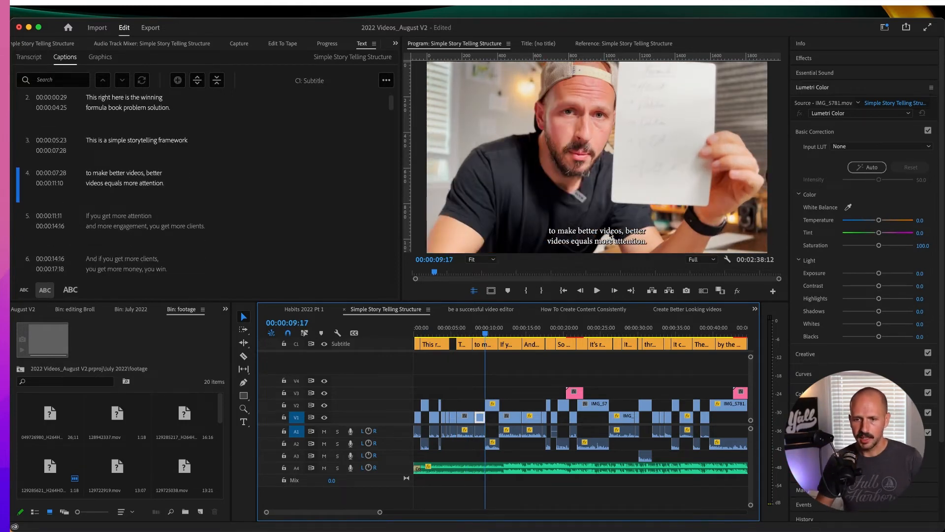
pyautogui.click(482, 343)
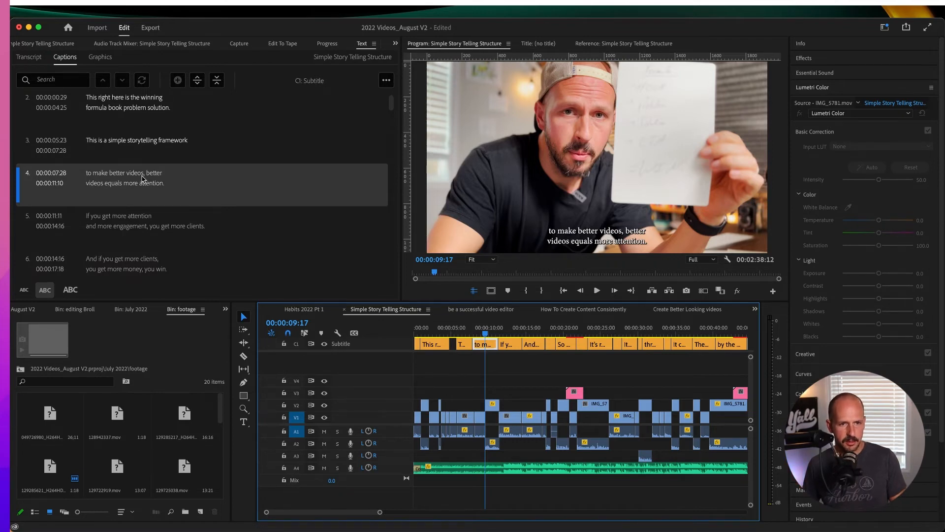
# Browse the caption list and jump to captions 17 to 21, ending on "For instance, John wants a home".
pyautogui.scroll(-15, 141, 179)
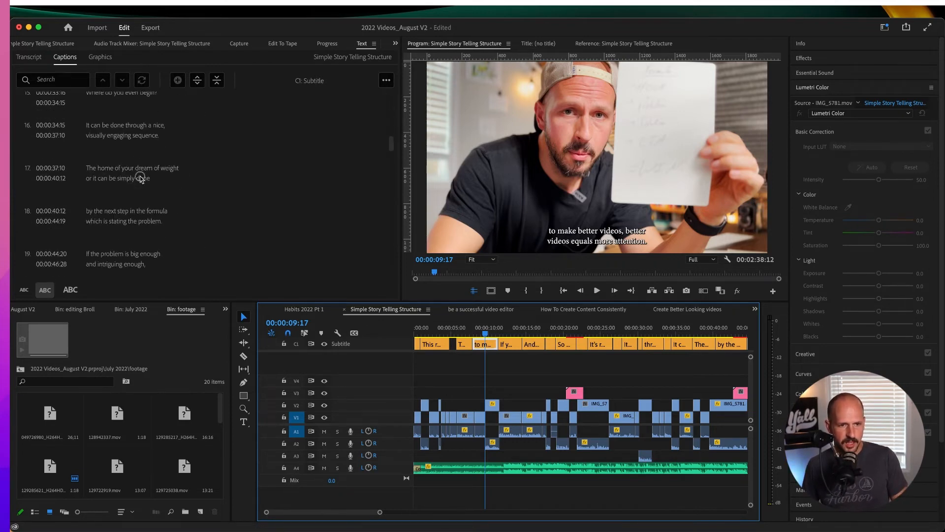
pyautogui.click(142, 178)
pyautogui.click(134, 235)
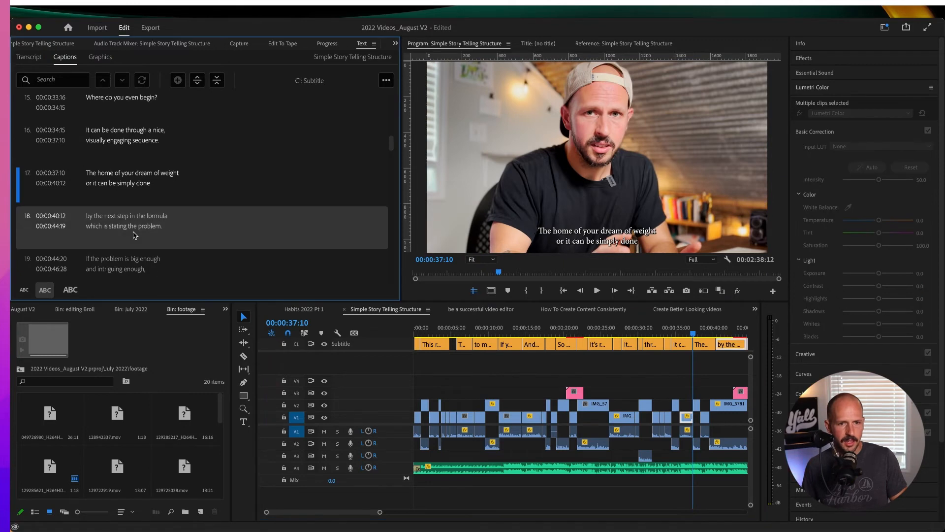
pyautogui.click(132, 172)
pyautogui.scroll(-1, 192, 236)
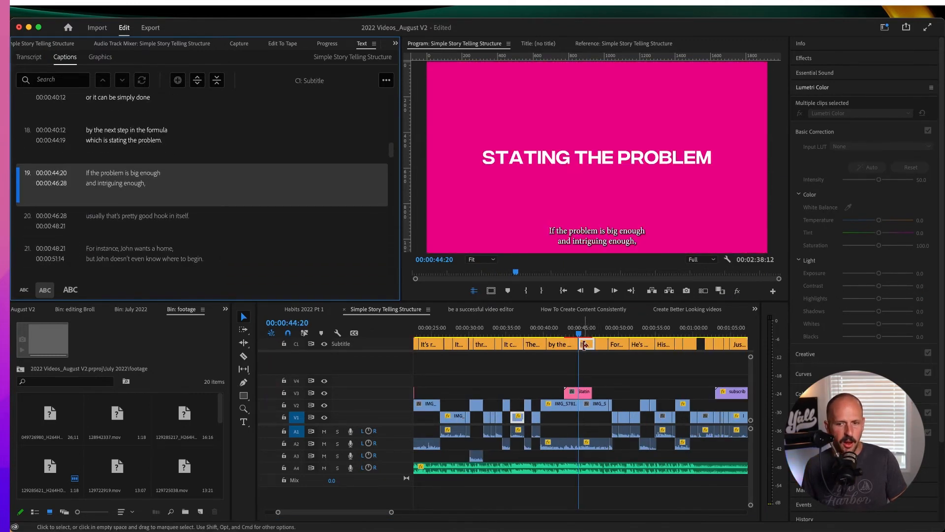
pyautogui.click(168, 246)
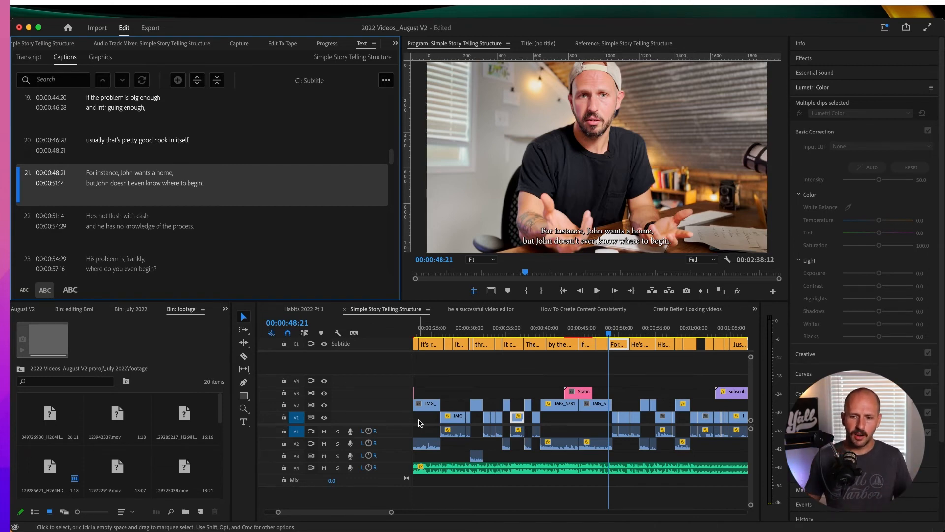
# At 00:00:51:18, edit the "He's not flush with cash" caption in the program view so "and" ends its first line.
pyautogui.click(463, 330)
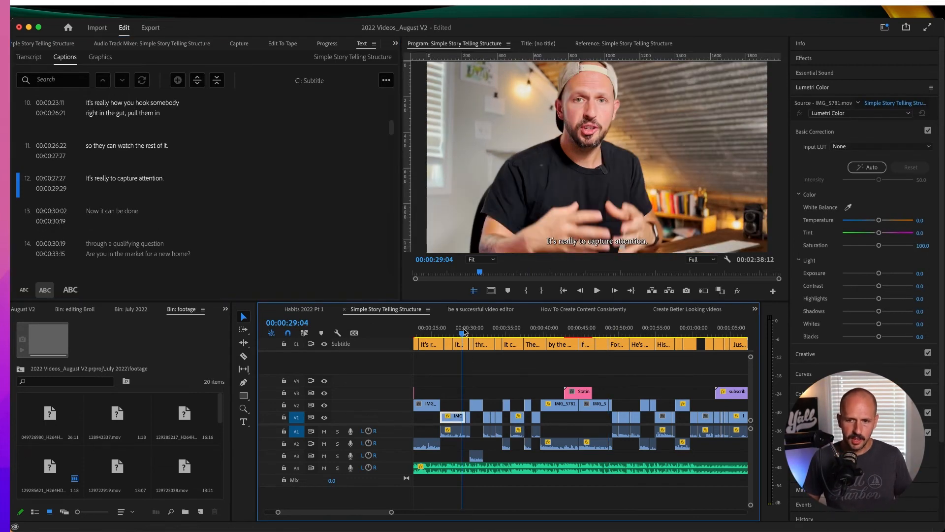
pyautogui.moveTo(463, 332); pyautogui.dragTo(686, 341)
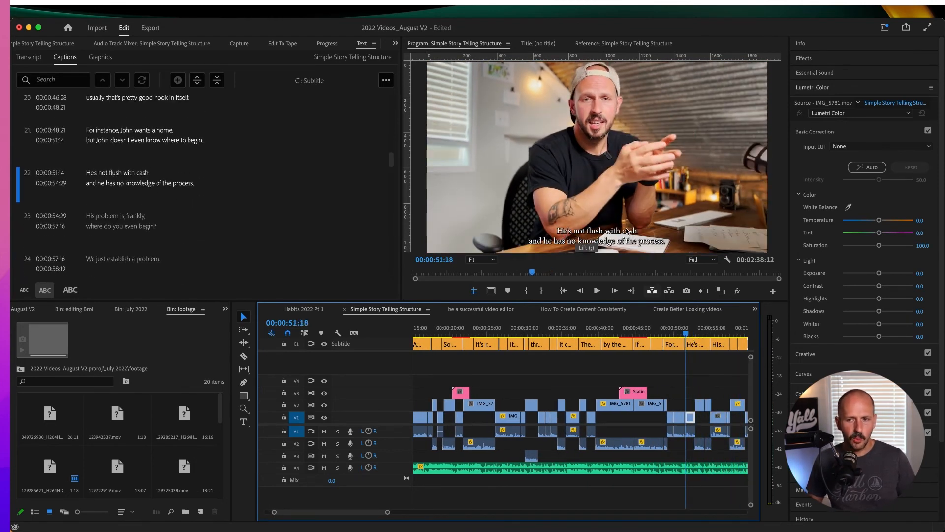
pyautogui.click(546, 243)
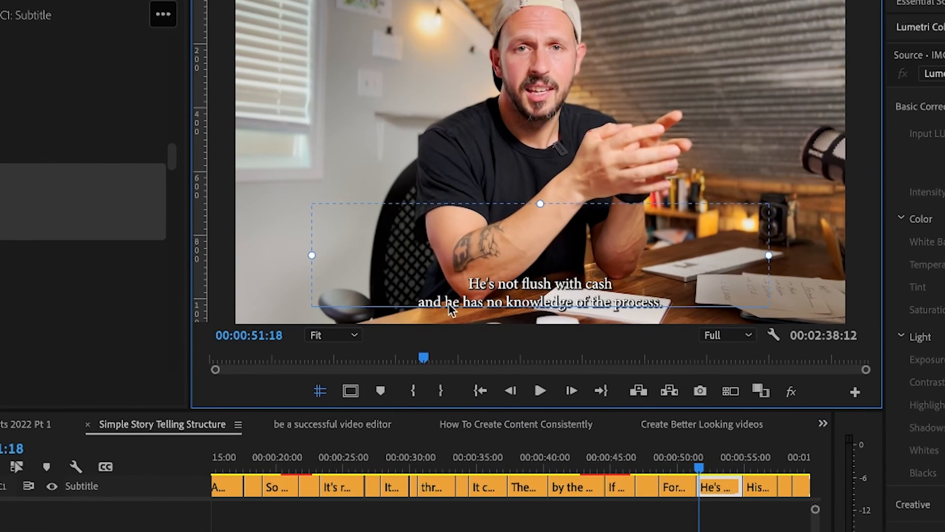
pyautogui.doubleClick(484, 278)
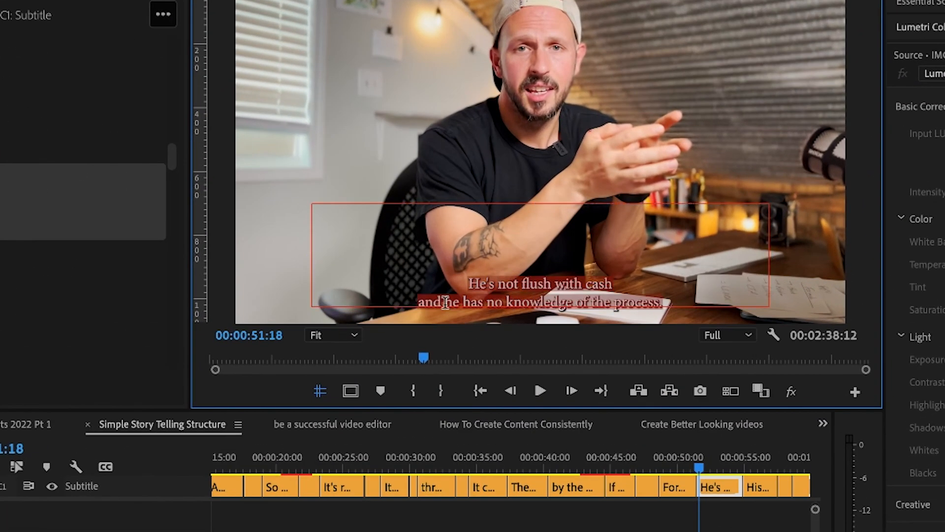
pyautogui.press('BackSpace')
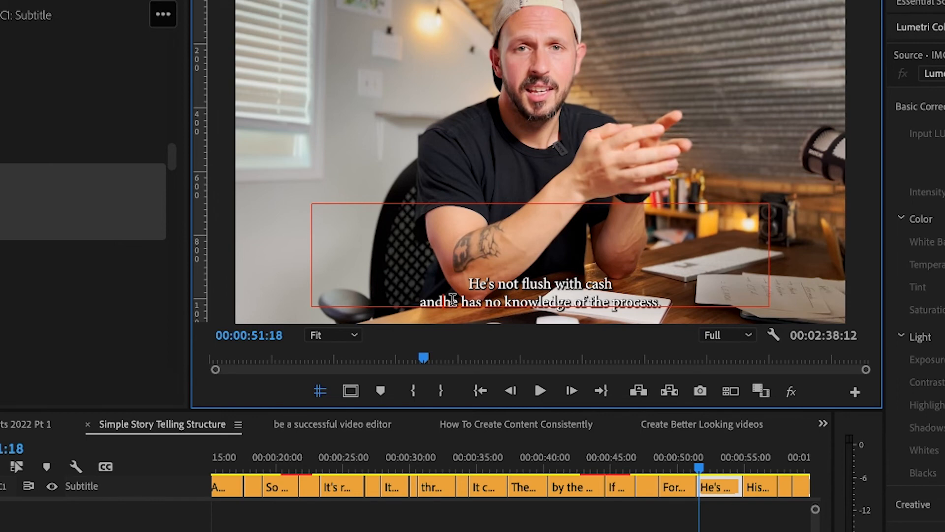
pyautogui.press('Return')
pyautogui.press('BackSpace')
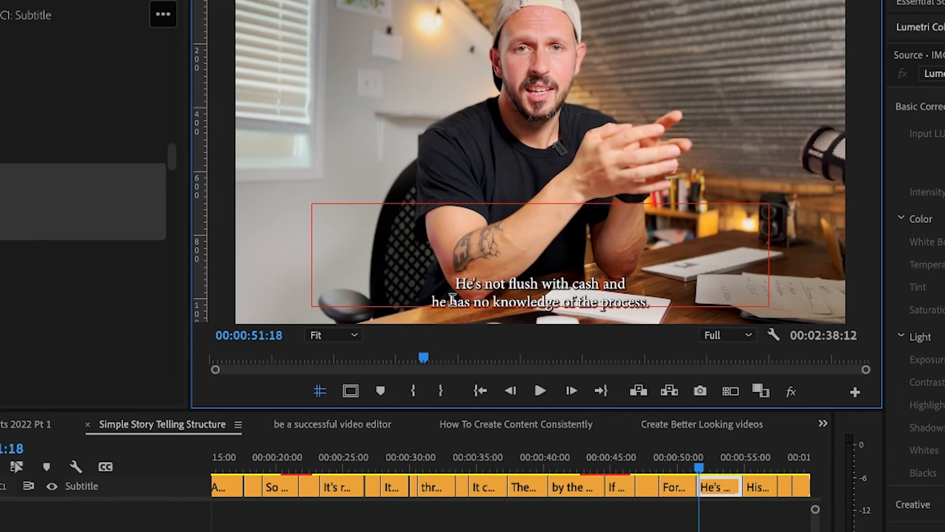
pyautogui.click(680, 518)
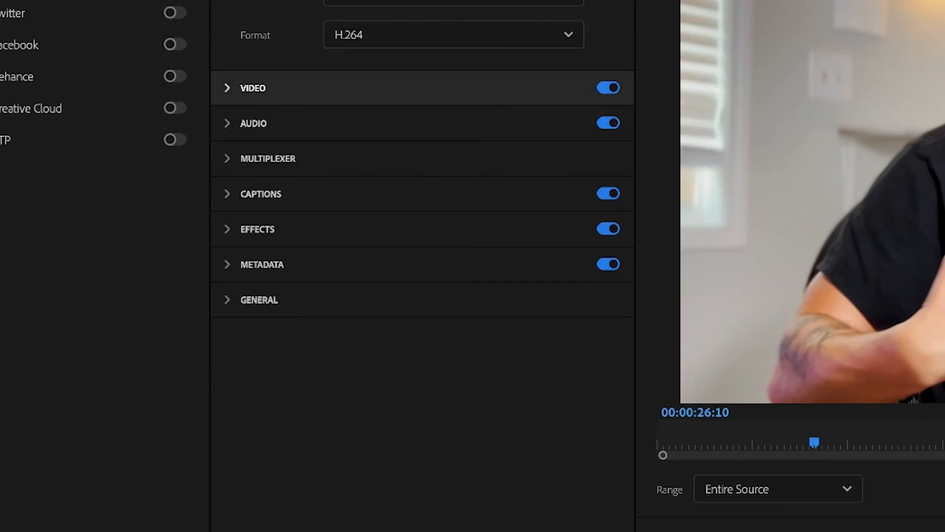
# Set the caption export option to Burn Captions Into Video and check the captions in the export preview up to 00:00:37:13.
pyautogui.click(245, 194)
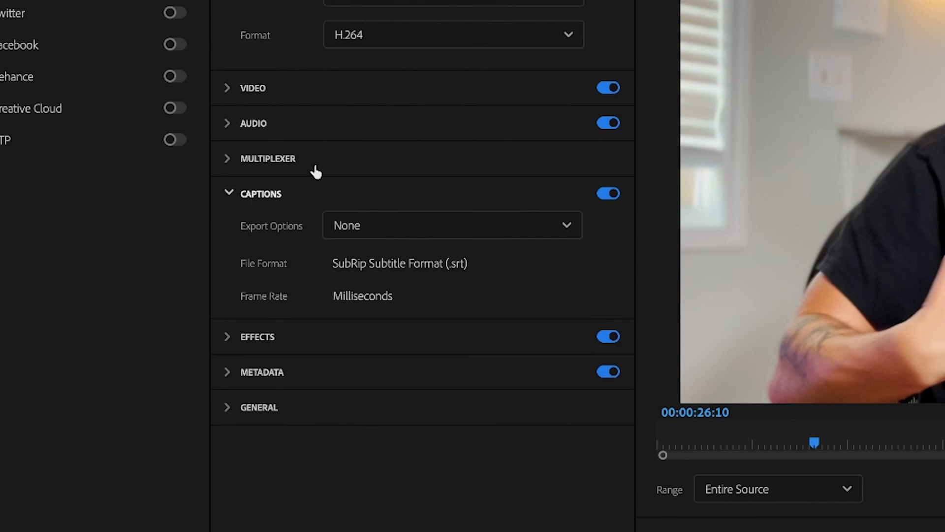
pyautogui.click(463, 228)
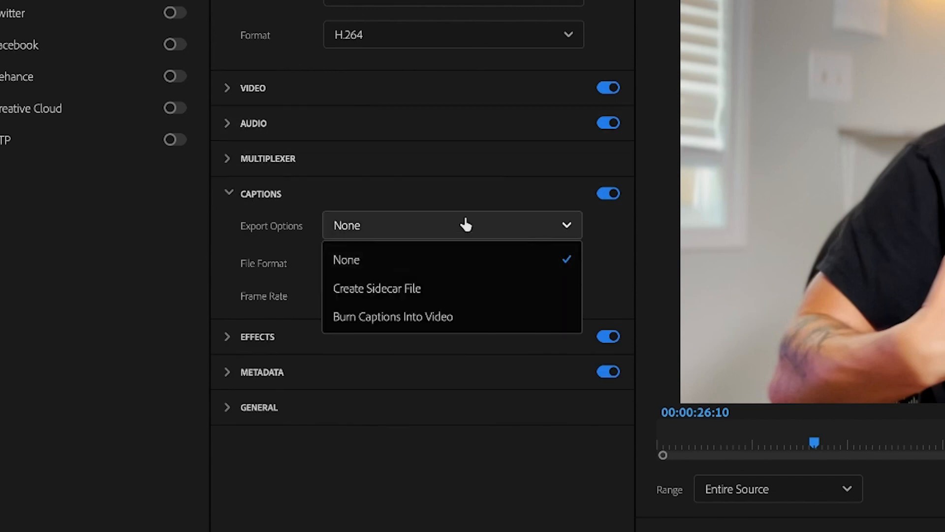
pyautogui.click(369, 316)
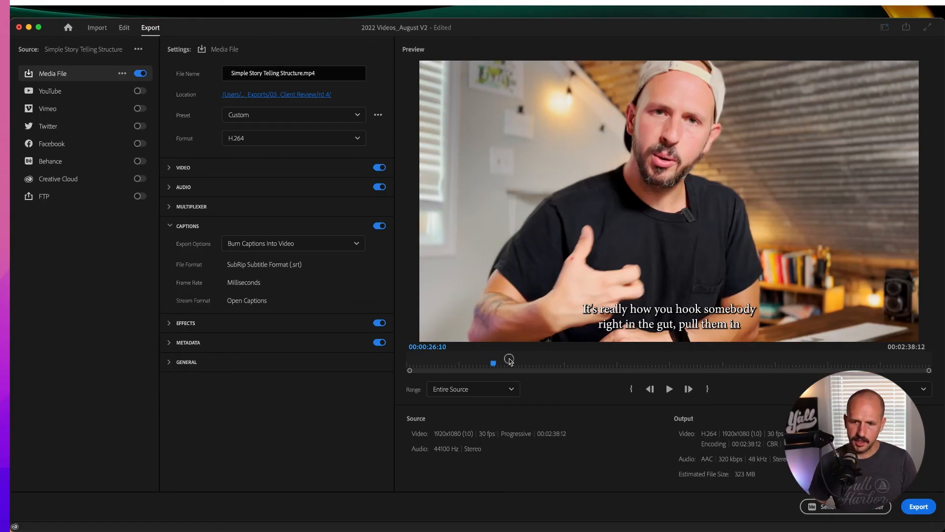
pyautogui.moveTo(510, 361); pyautogui.dragTo(527, 368)
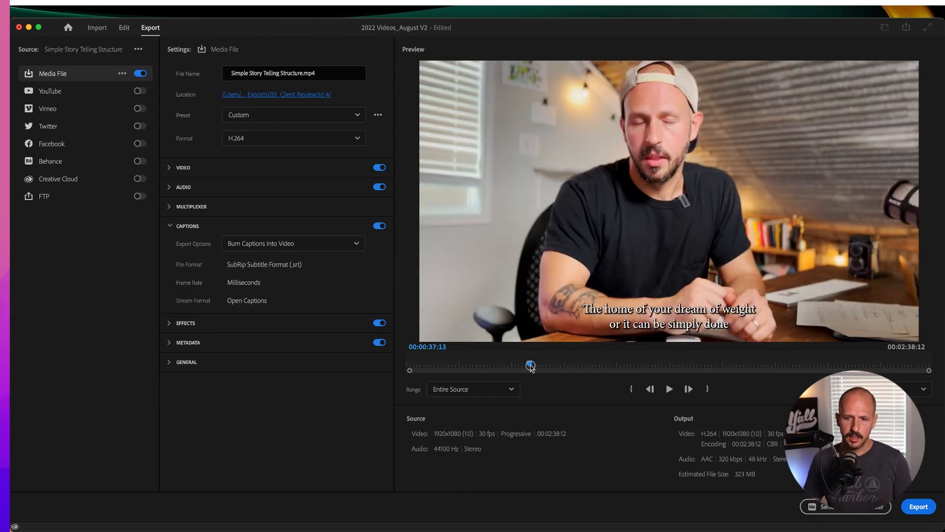